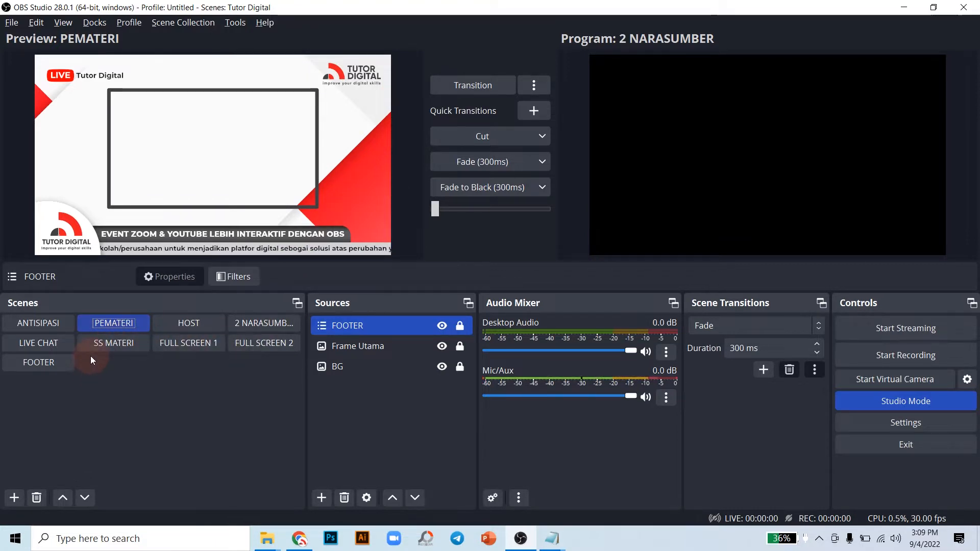
Preview the HOST, PEMATERI, 2 NARASUMBER and ANTISIPASI scenes to compare their layouts.
left_click(182, 326)
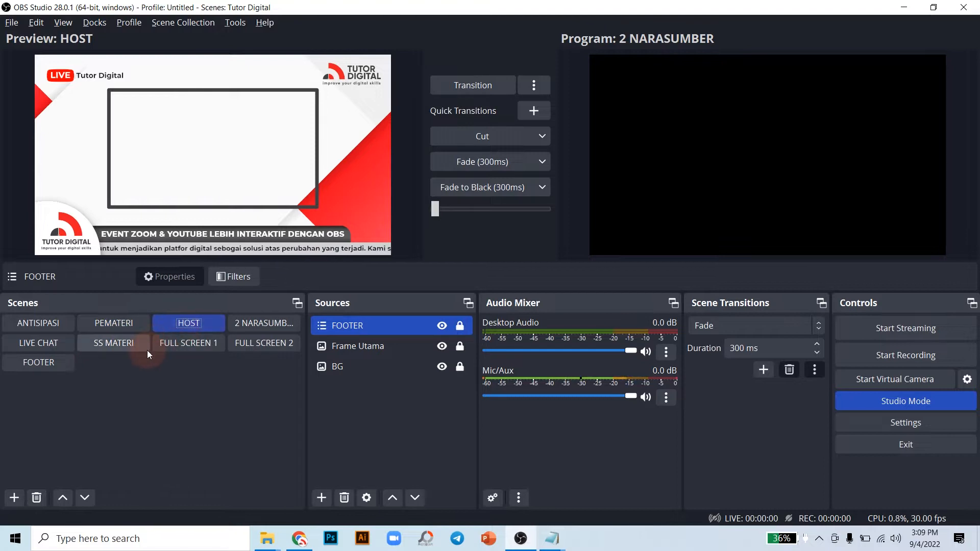
left_click(133, 323)
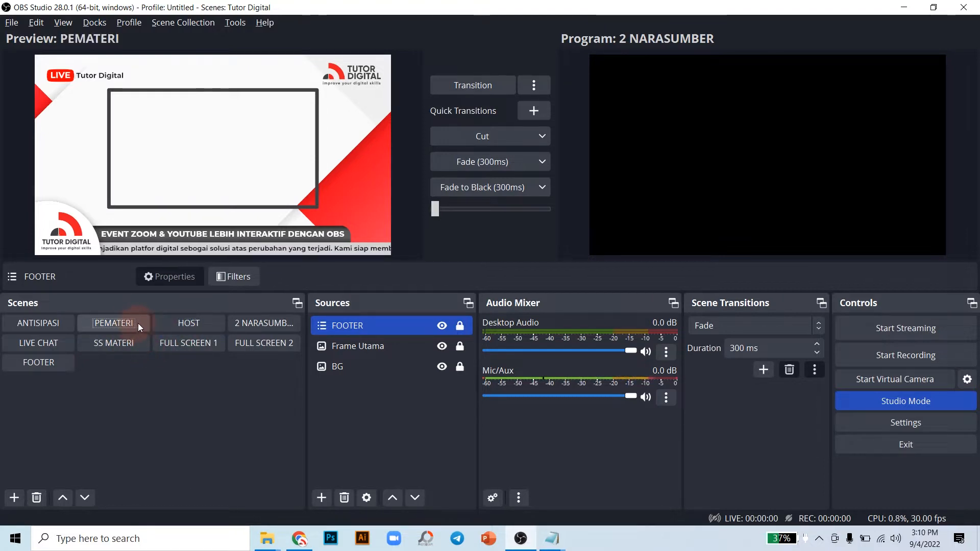
left_click(195, 324)
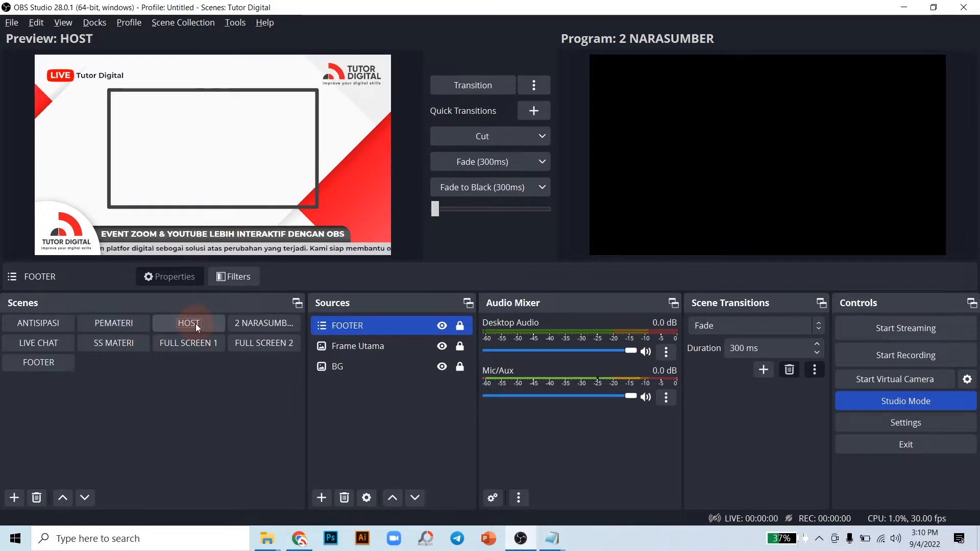
left_click(252, 322)
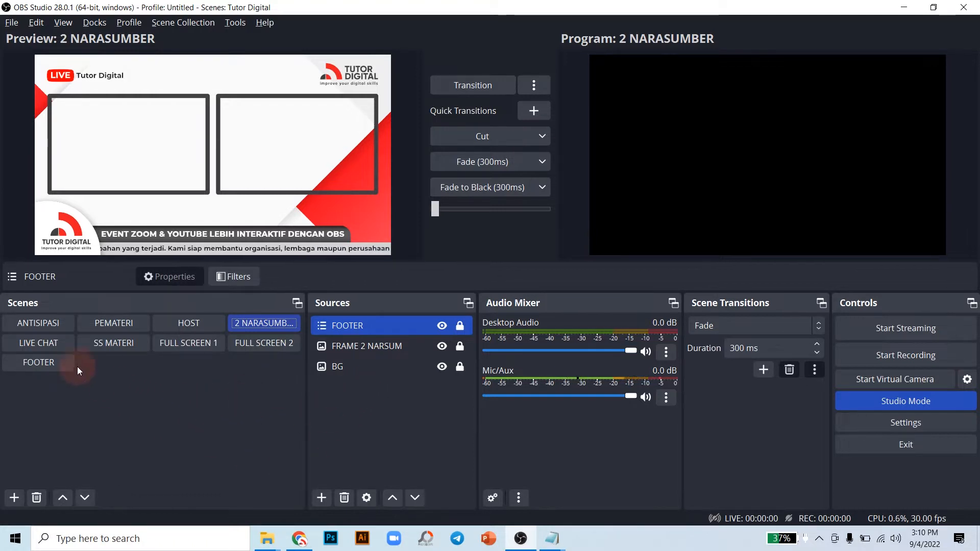
left_click(39, 322)
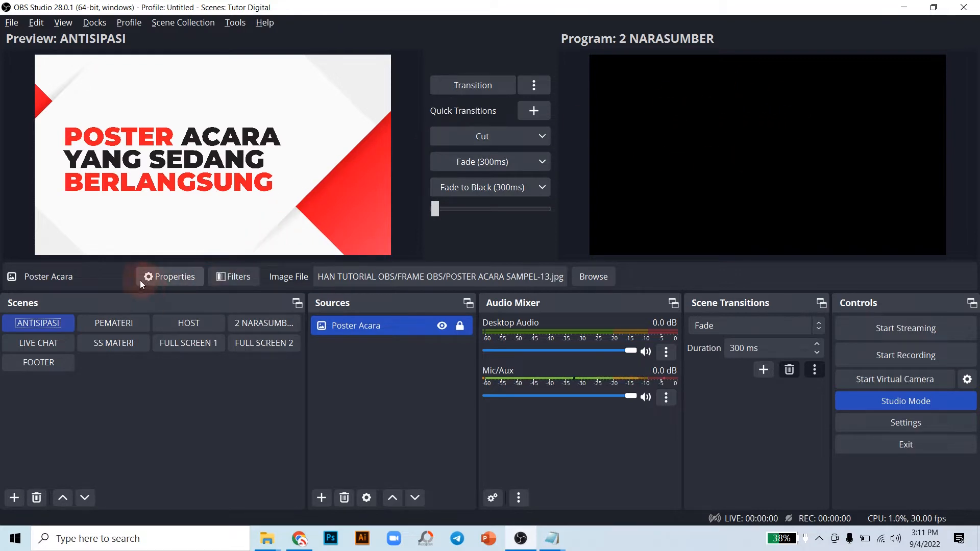
Load the PEMATERI scene into the preview and transition it to the program output.
left_click(109, 324)
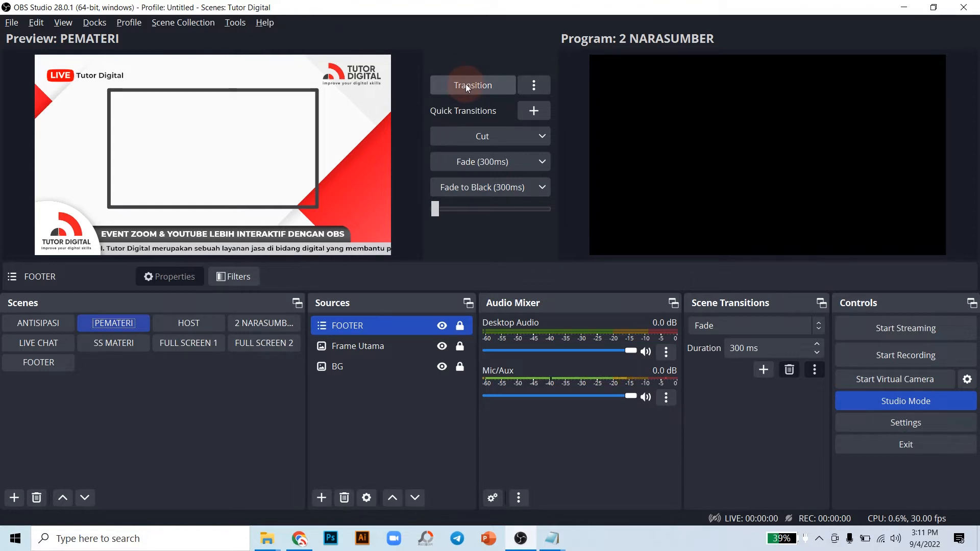
left_click(527, 88)
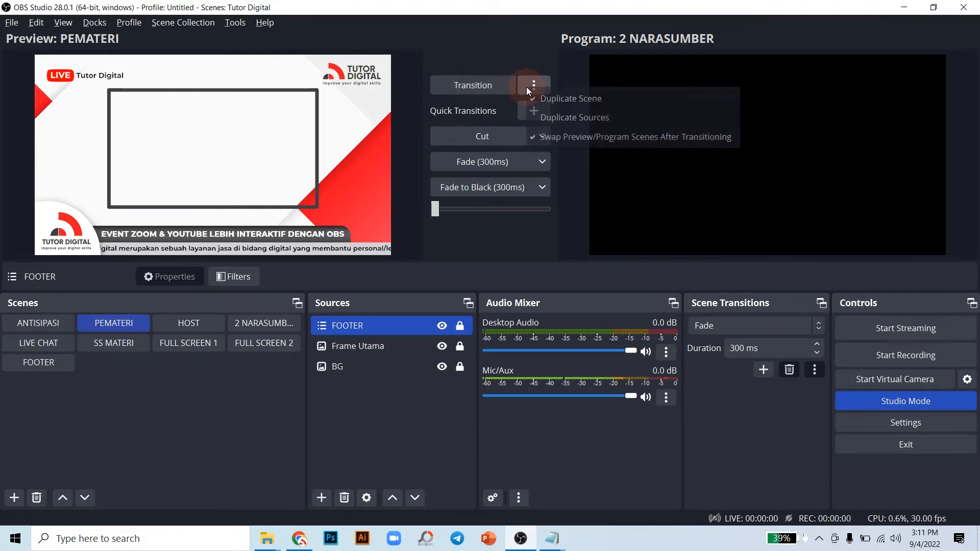
left_click(531, 77)
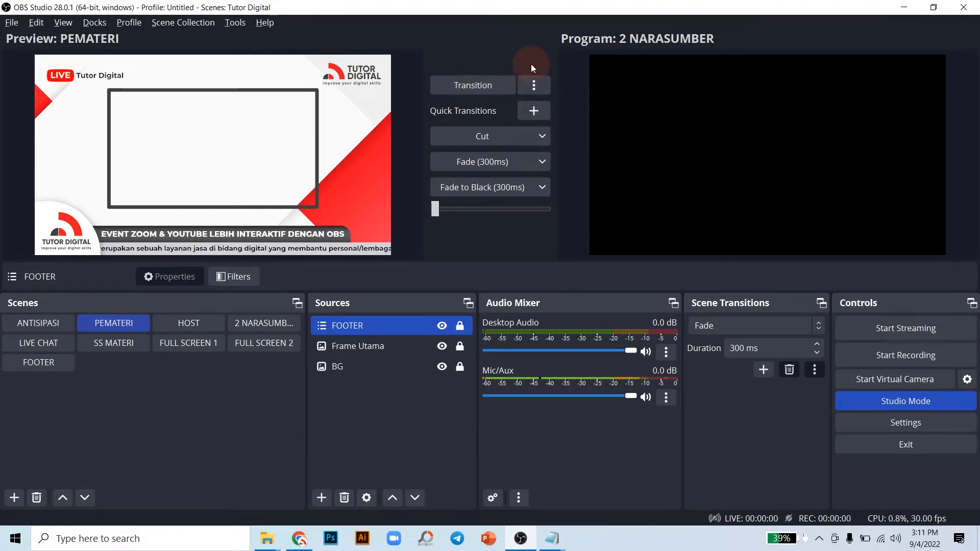
left_click(471, 86)
left_click(817, 125)
left_click(281, 148)
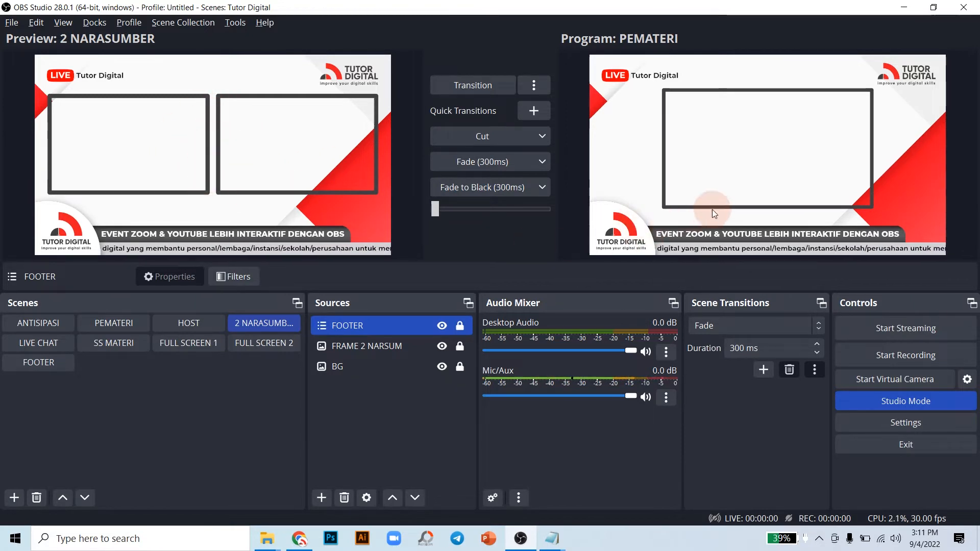
Load the SS MATERI scene into the preview and send it to the program output using the Fade scene transition.
left_click(113, 323)
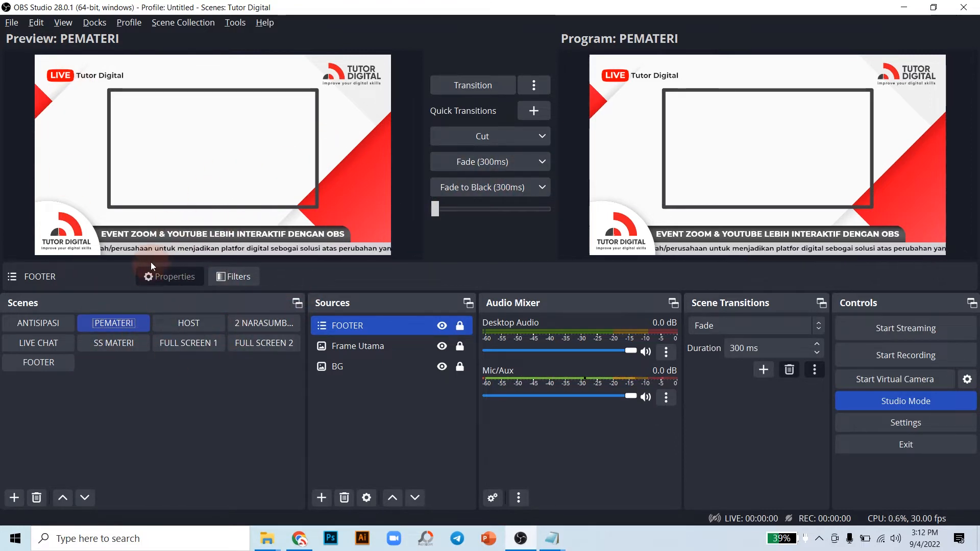
left_click(120, 347)
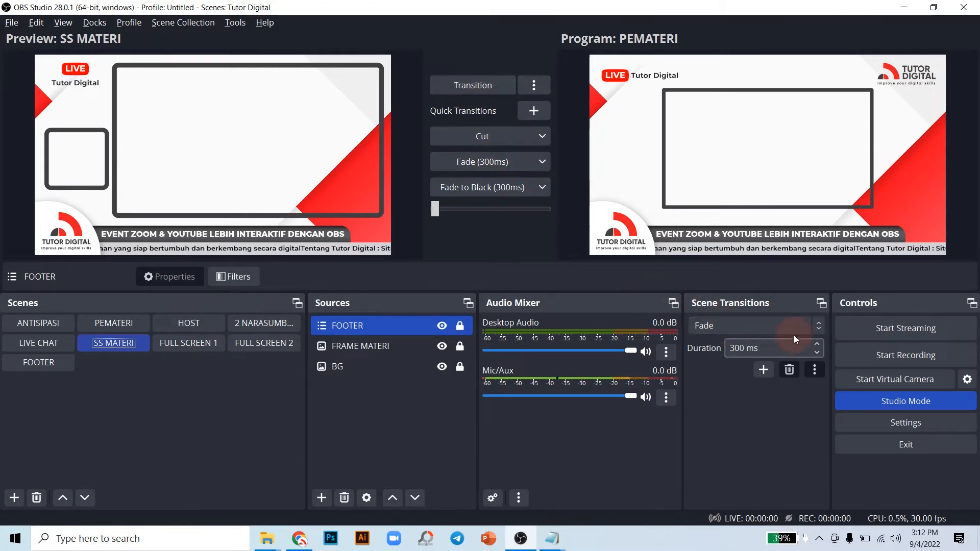
left_click(816, 333)
left_click(698, 341)
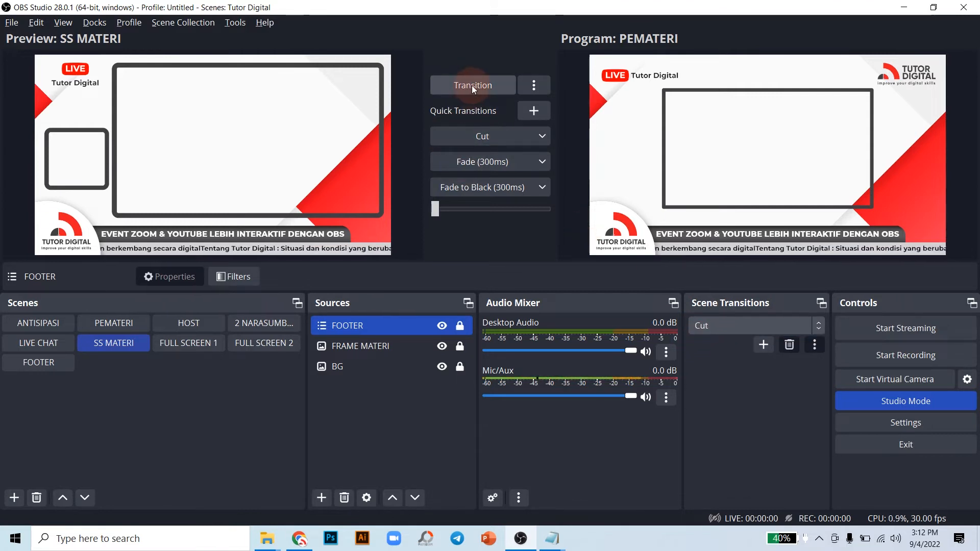
left_click(760, 325)
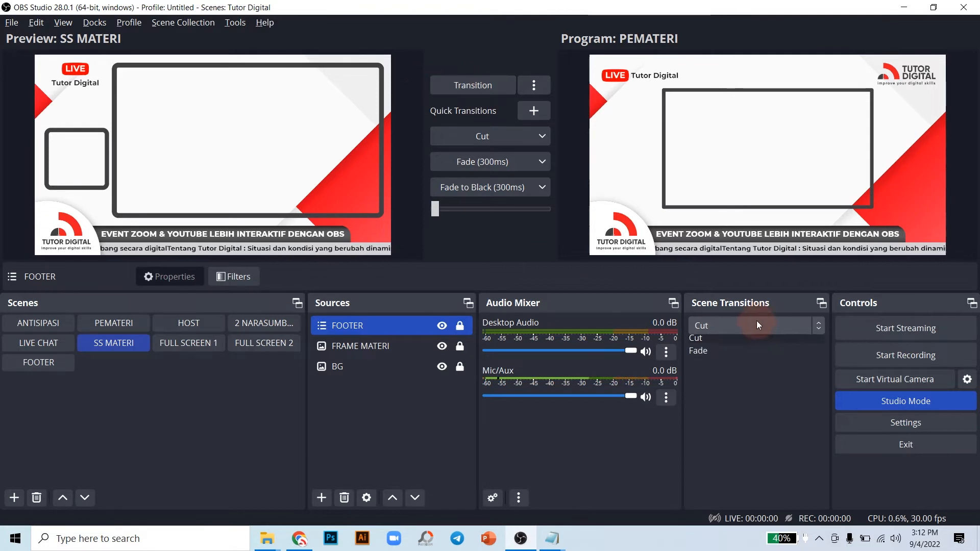
left_click(697, 354)
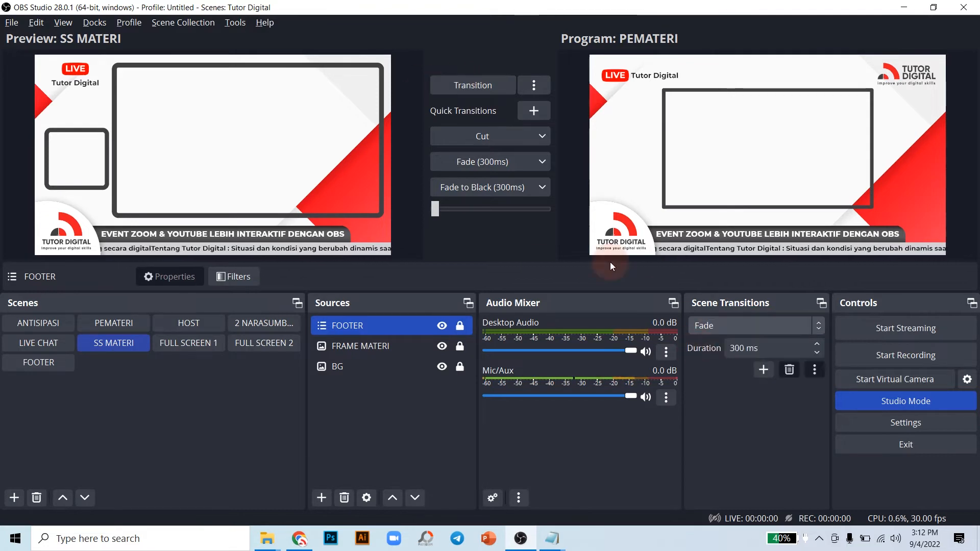
left_click(480, 87)
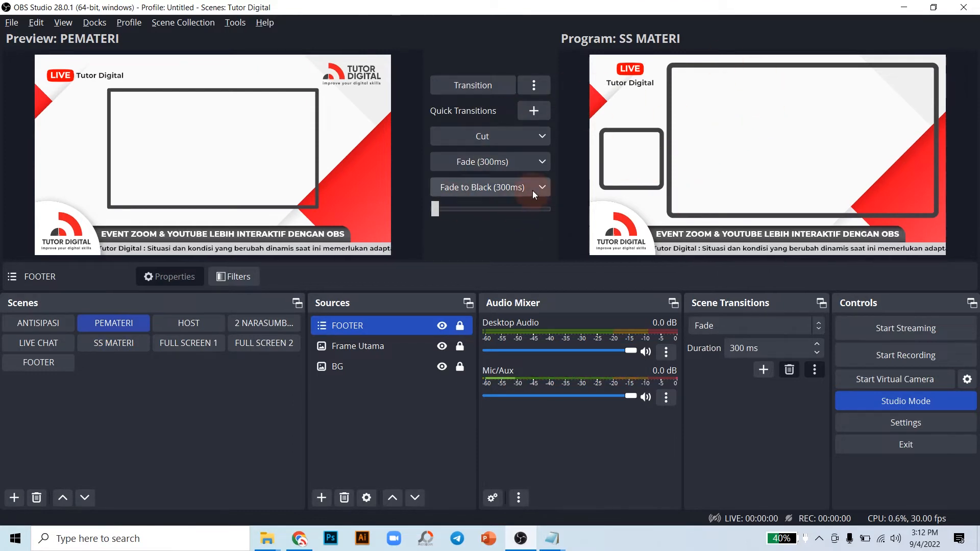
Set the duration of the Fade quick transition to 650 ms.
left_click(541, 162)
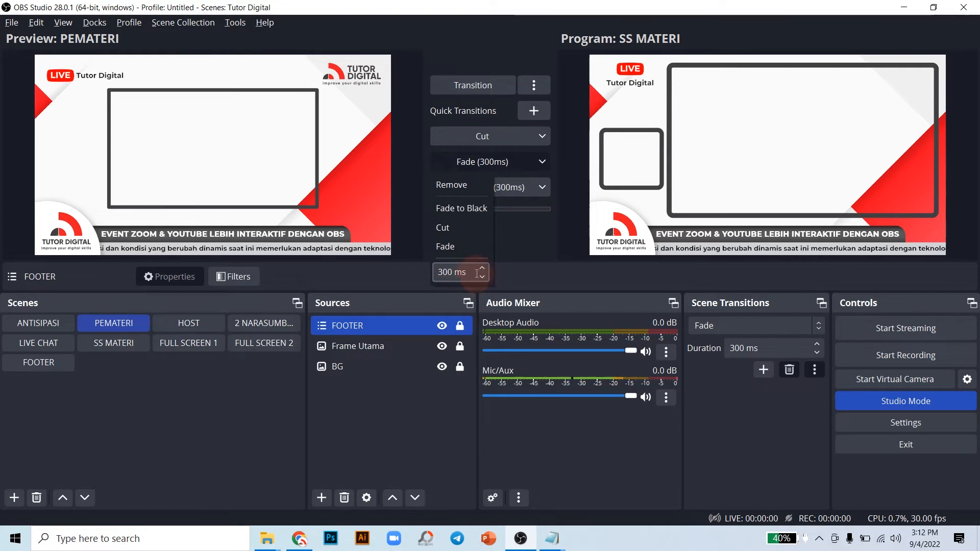
scroll(483, 271, "up", 5)
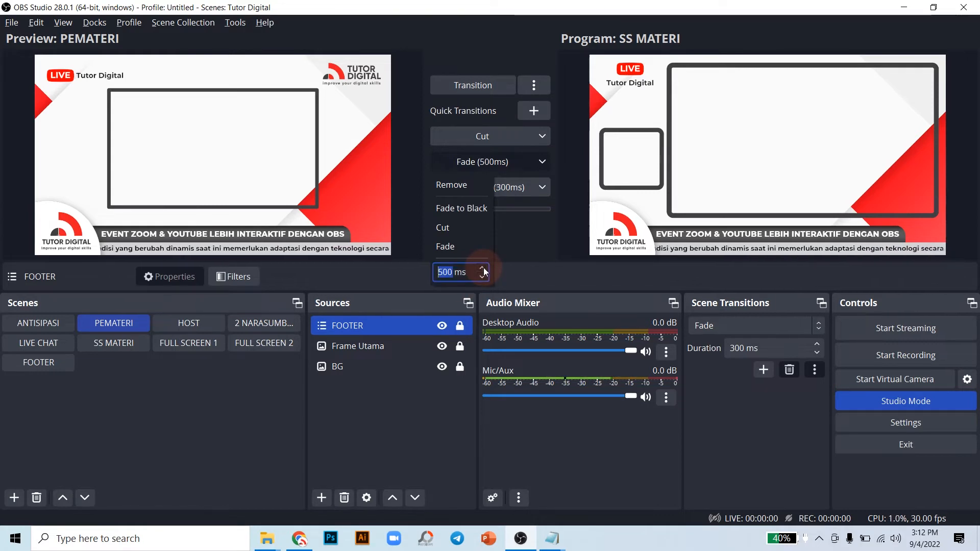
scroll(483, 270, "up", 2)
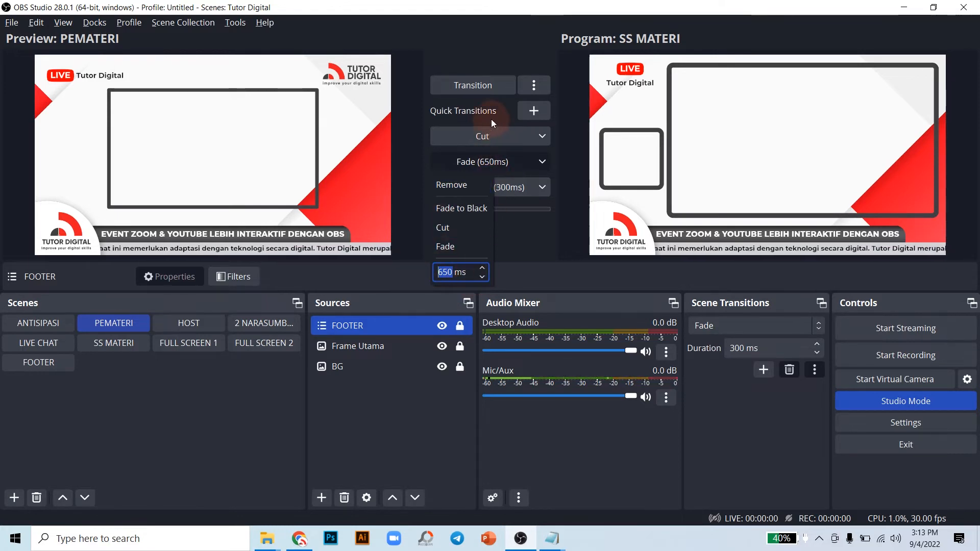
left_click(490, 57)
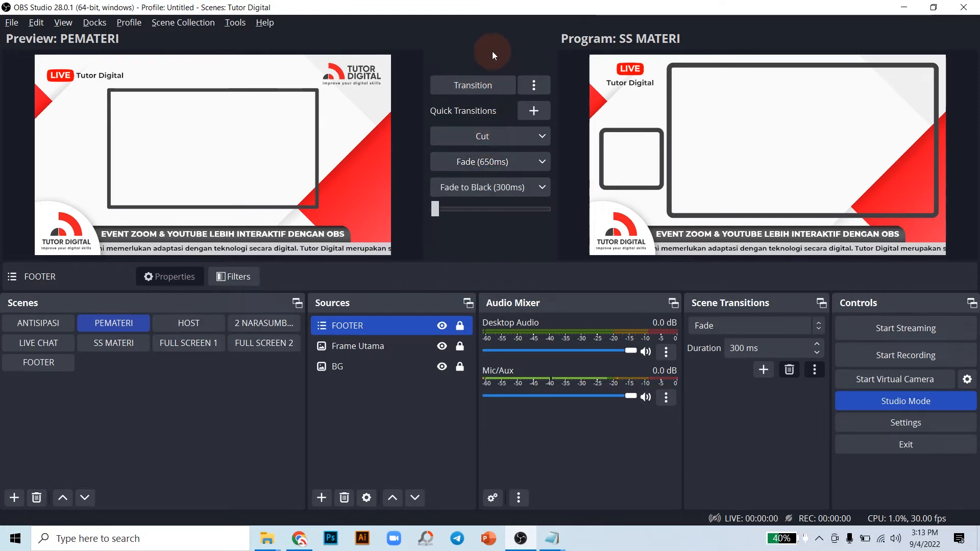
Transition the PEMATERI scene to the program output, followed by the 2 NARASUMBER scene.
left_click(465, 85)
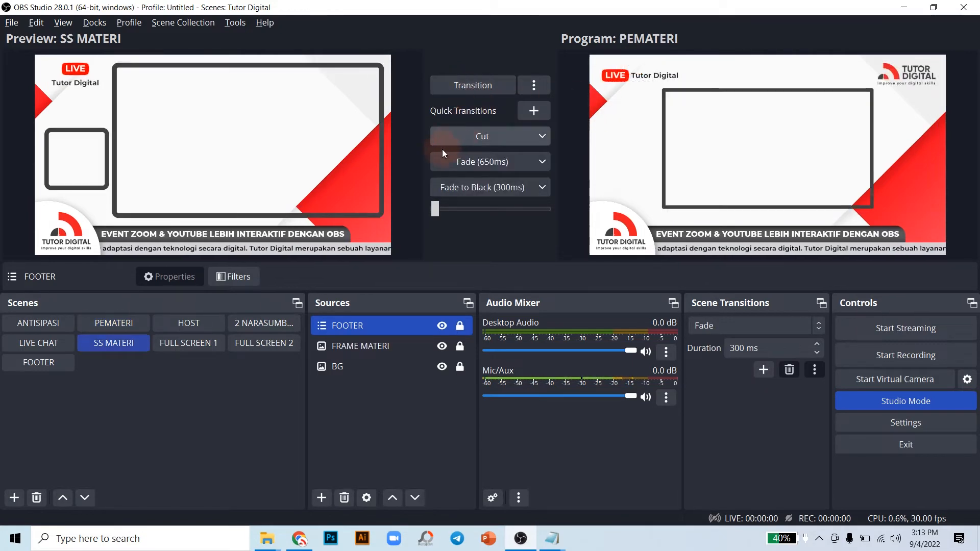
left_click(267, 326)
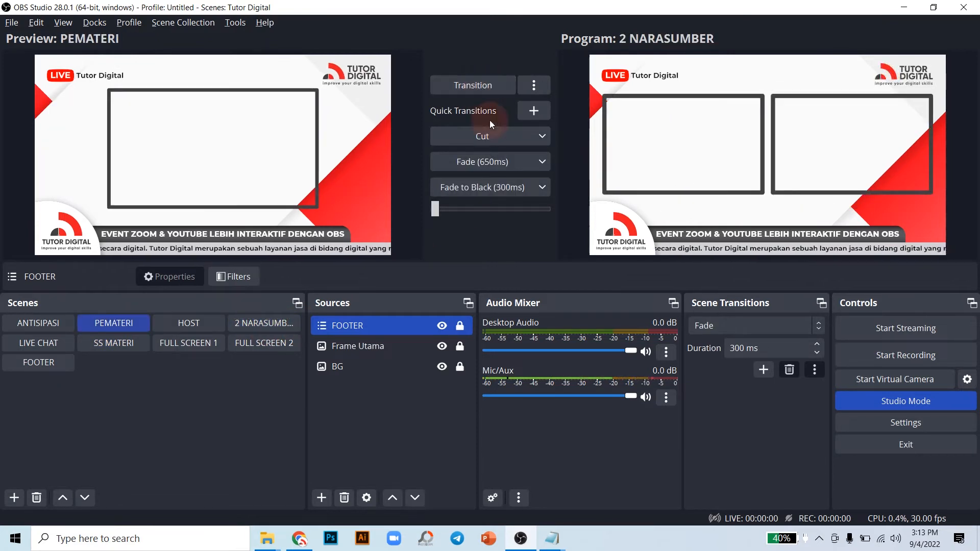
Set the scene transition to Cut and swap PEMATERI and 2 NARASUMBER between preview and program repeatedly, ending with PEMATERI in program.
left_click(807, 348)
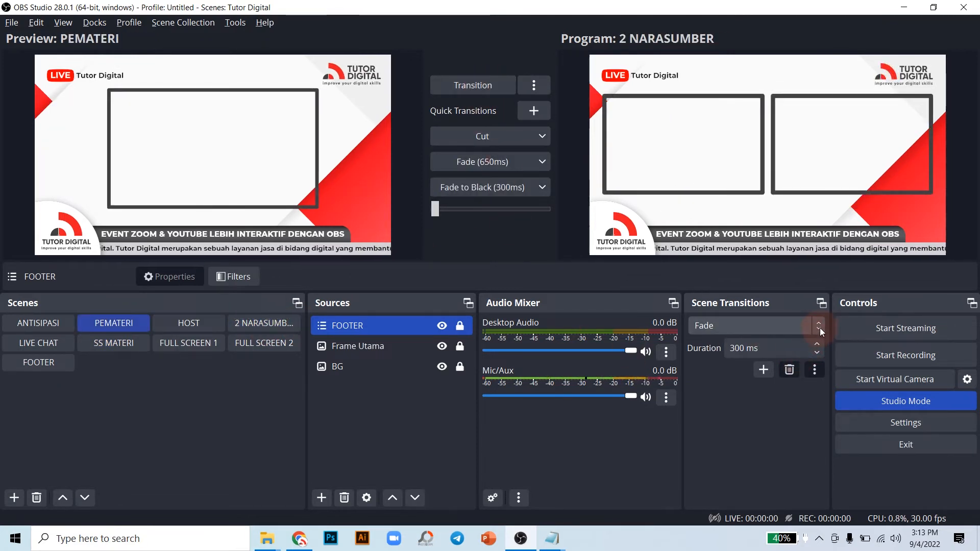
left_click(817, 327)
left_click(724, 339)
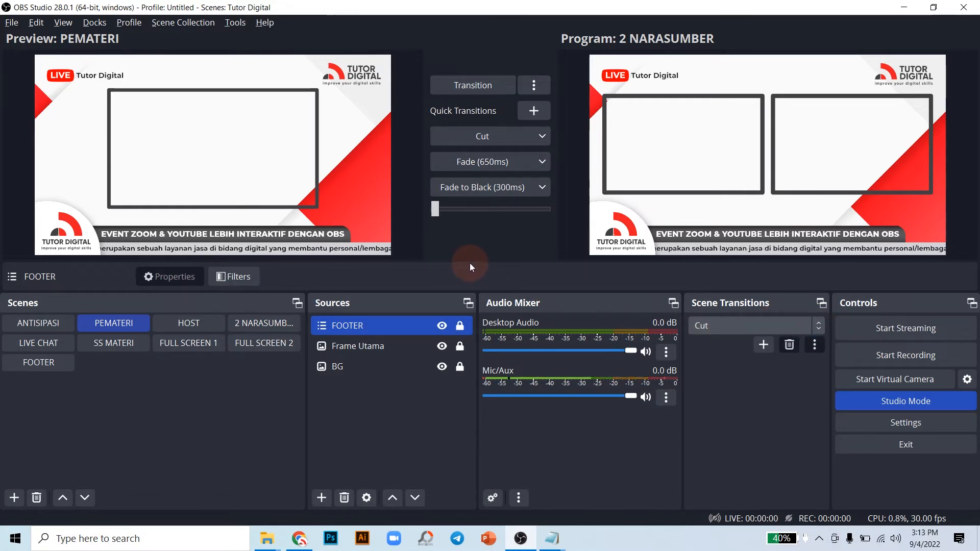
left_click(461, 84)
left_click(462, 84)
left_click(461, 85)
left_click(461, 84)
left_click(461, 85)
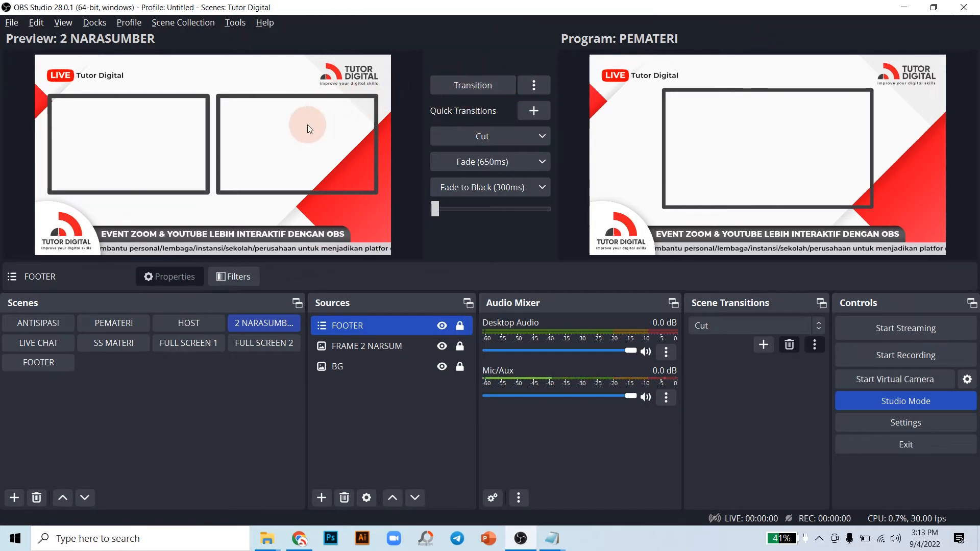
Load the FULL SCREEN 1 scene into the preview and transition it to the program output.
left_click(187, 347)
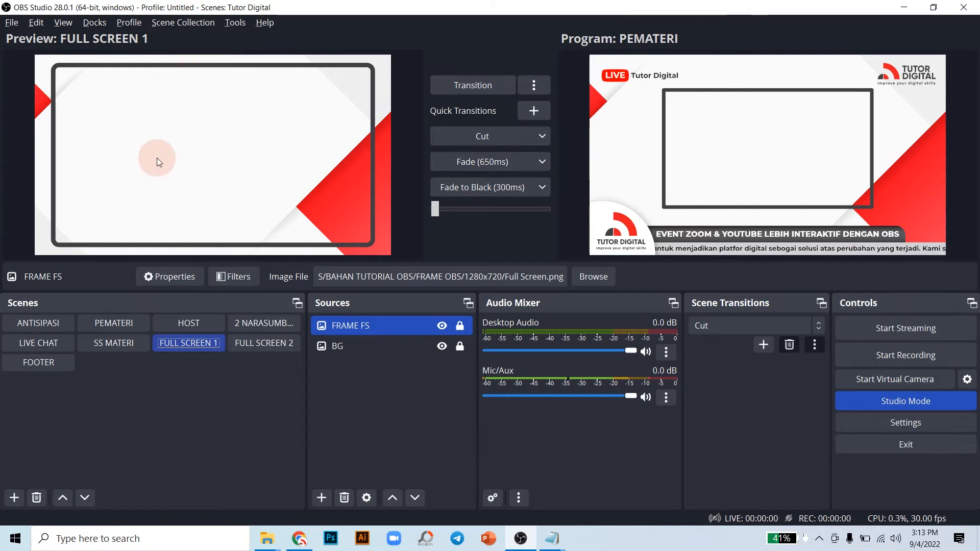
left_click(470, 88)
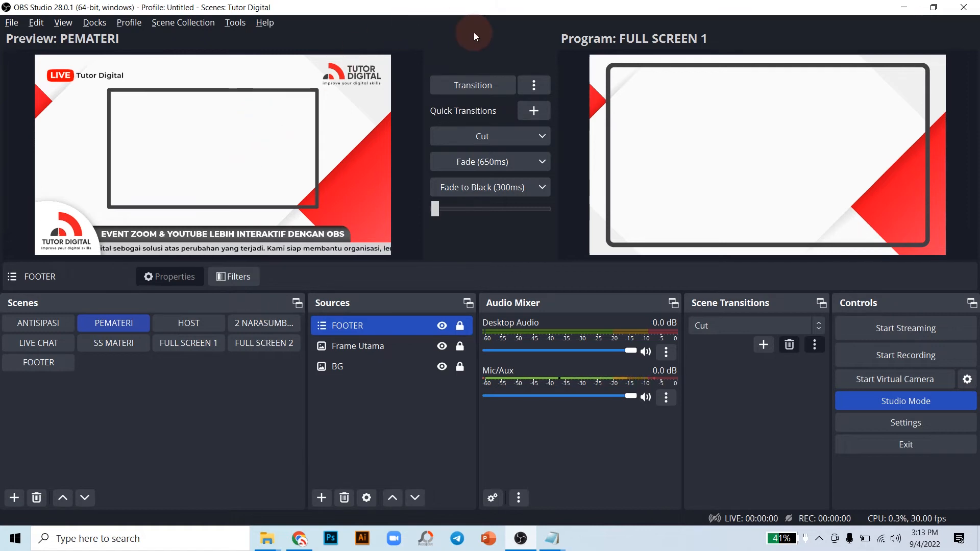
Disable swapping of preview and program scenes after transitioning, and transition PEMATERI to the program output.
left_click(532, 84)
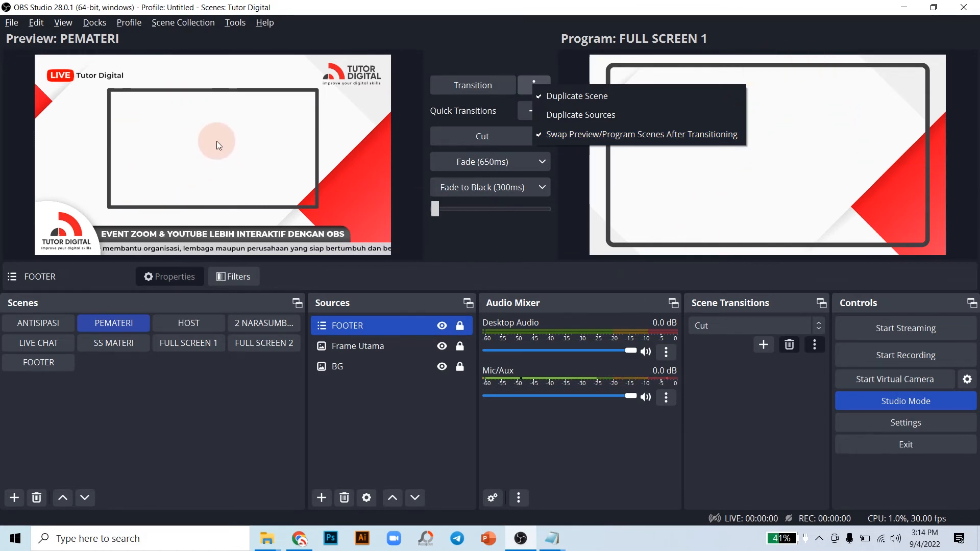
left_click(544, 135)
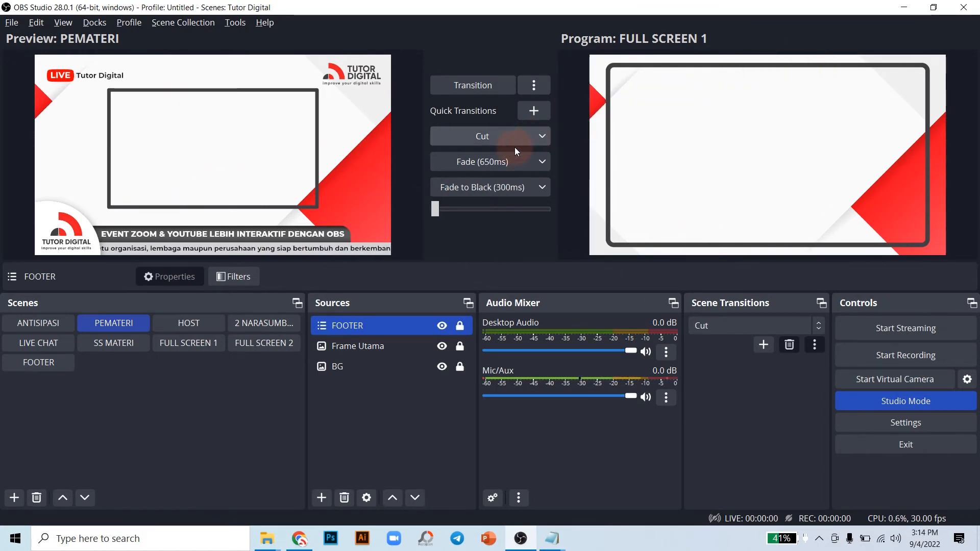
left_click(458, 84)
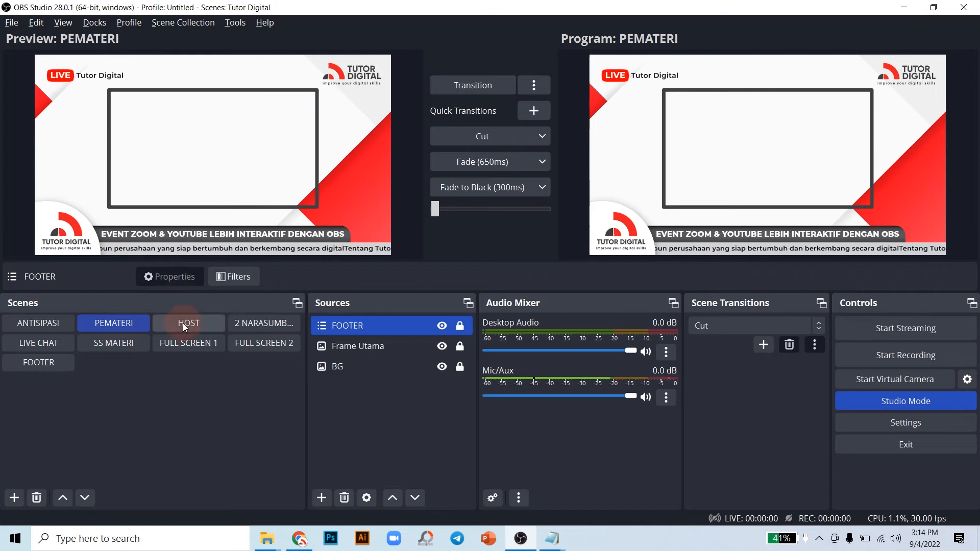
Preview the HOST scene, switch the preview to 2 NARASUMBER and transition that scene to the program output.
left_click(197, 321)
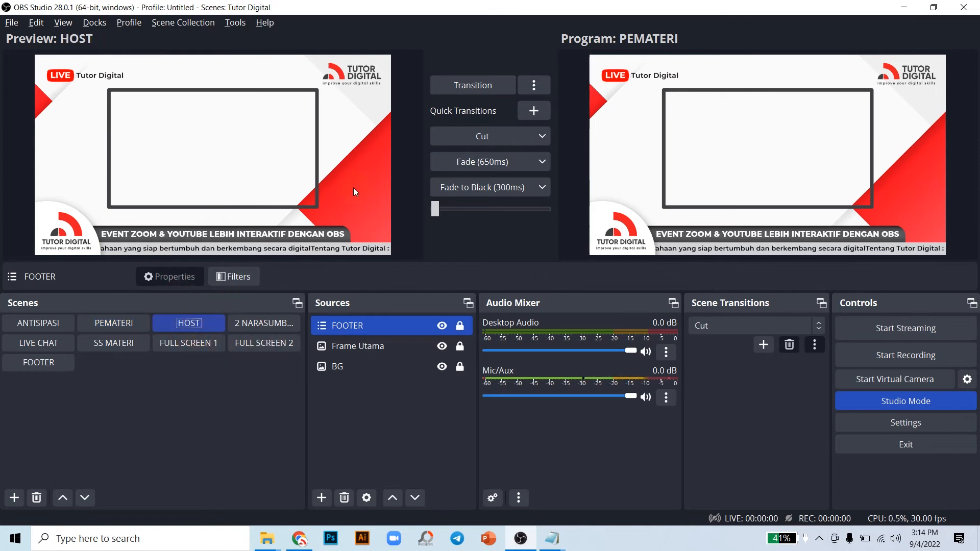
left_click(265, 321)
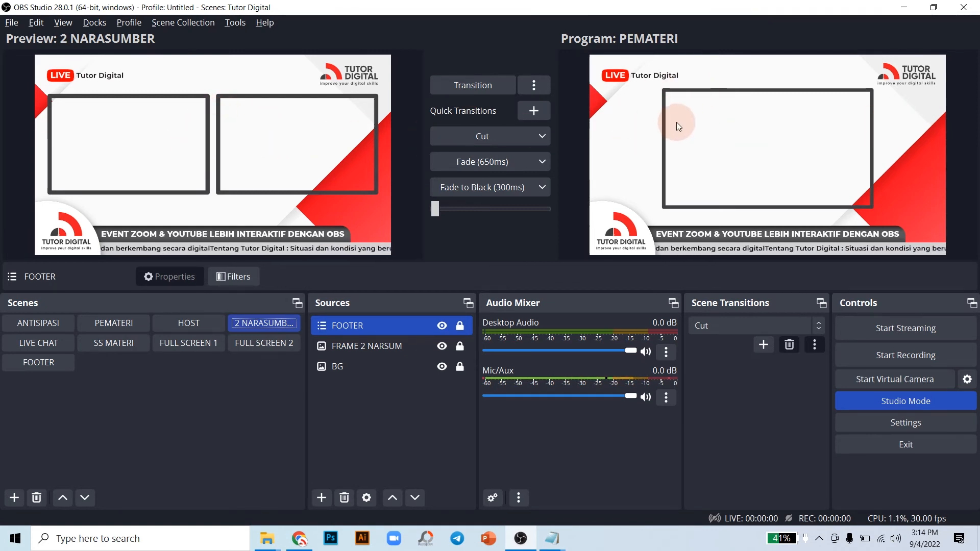
left_click(485, 88)
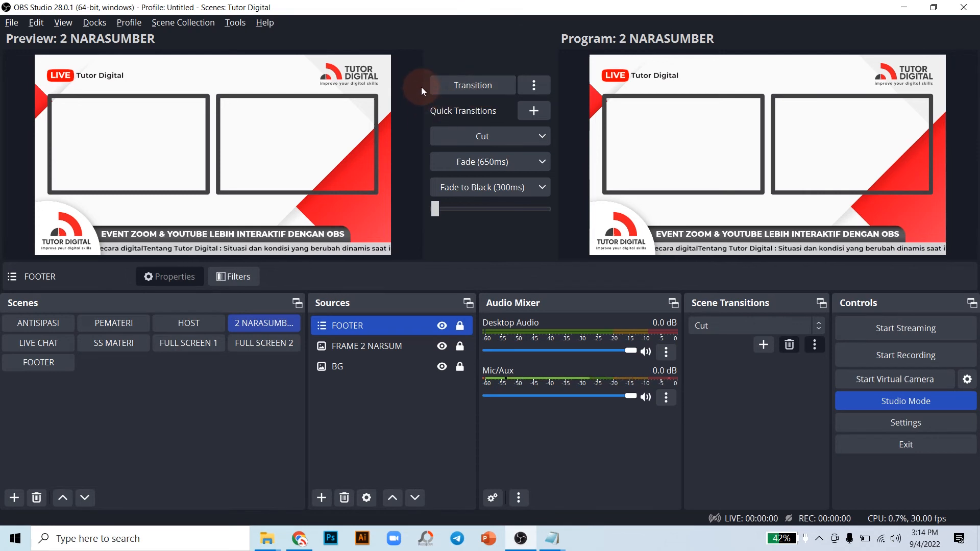
Re-enable swapping of preview and program scenes after transitioning, and transition the HOST scene to the program output.
left_click(534, 85)
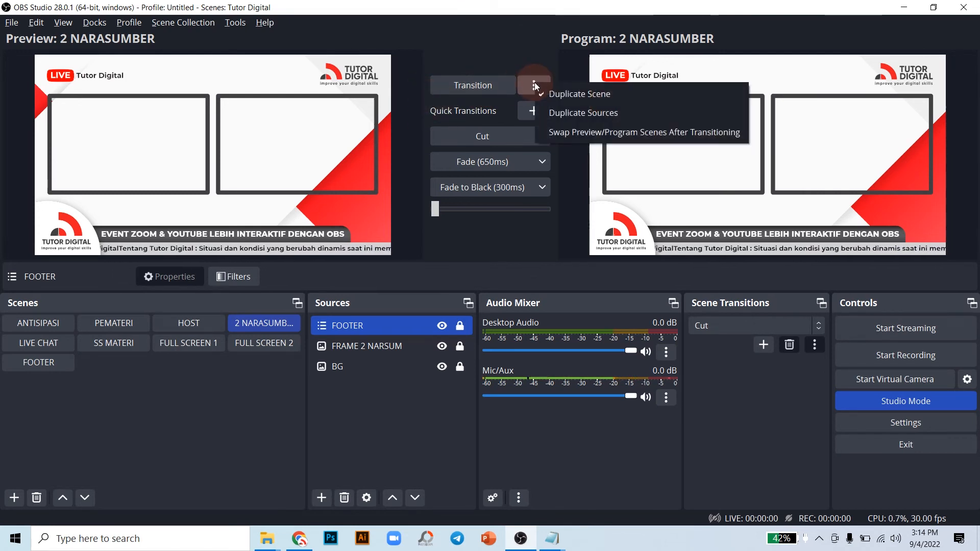
left_click(564, 134)
left_click(189, 322)
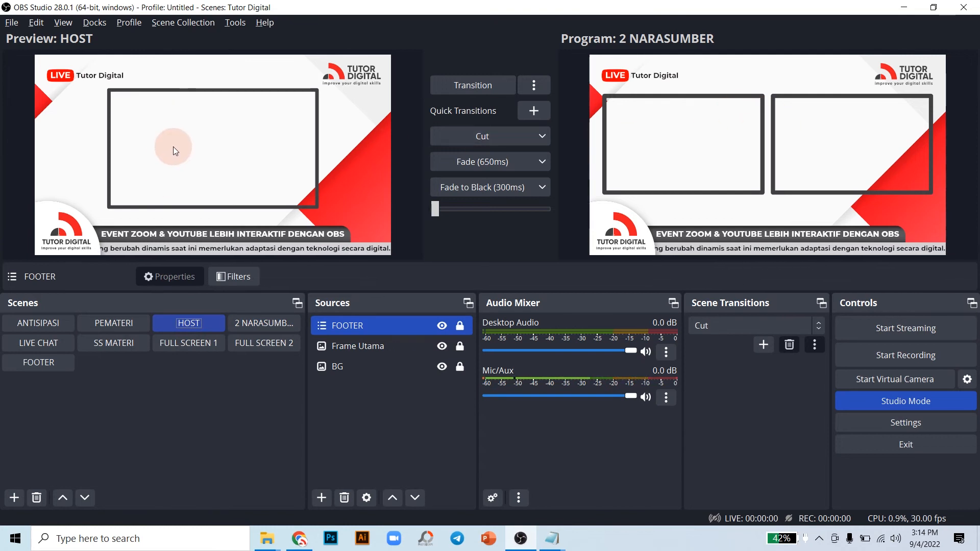
left_click(473, 85)
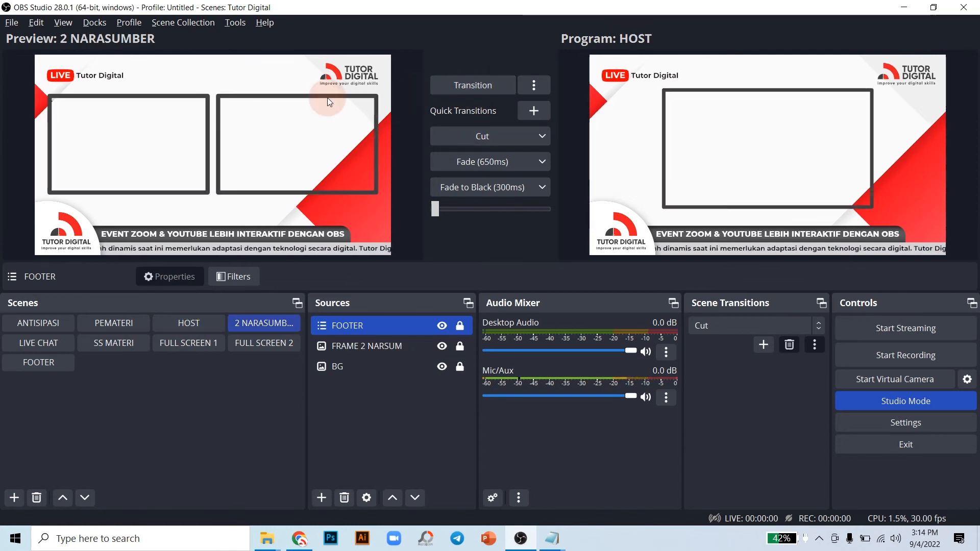
Transition 2 NARASUMBER to the program output and repeat the transition twice, alternating it with the HOST scene.
left_click(464, 88)
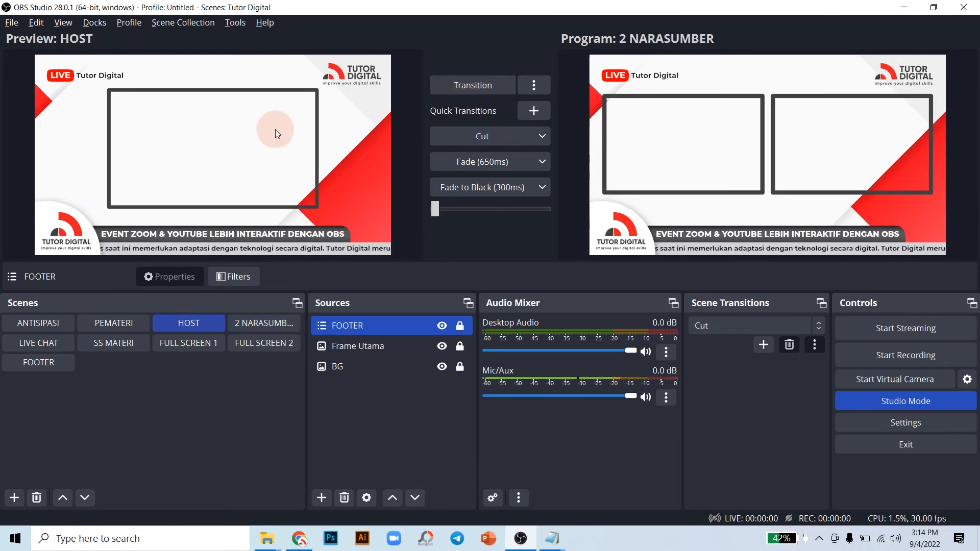
left_click(459, 87)
left_click(460, 87)
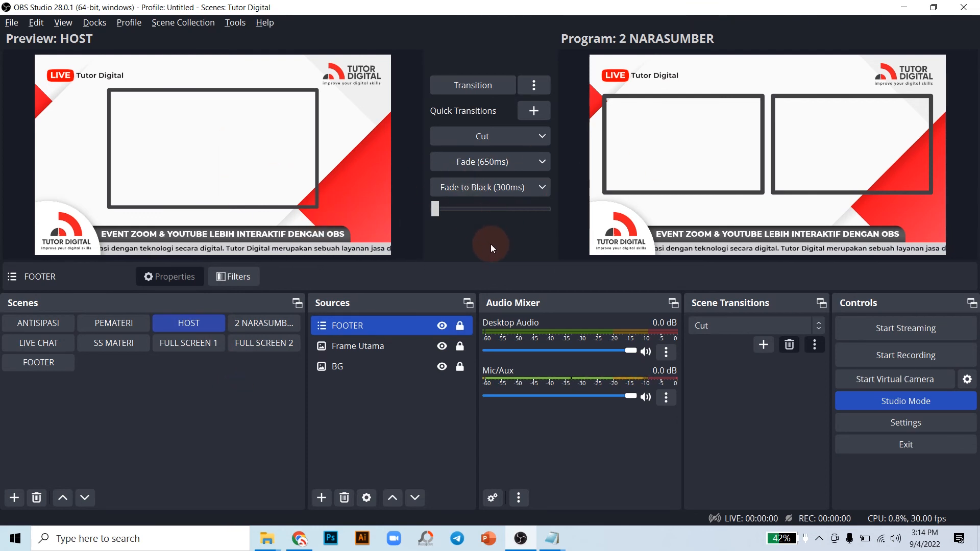
Disable swapping of preview and program scenes after transitioning, and transition the HOST scene to the program output.
left_click(535, 89)
left_click(586, 139)
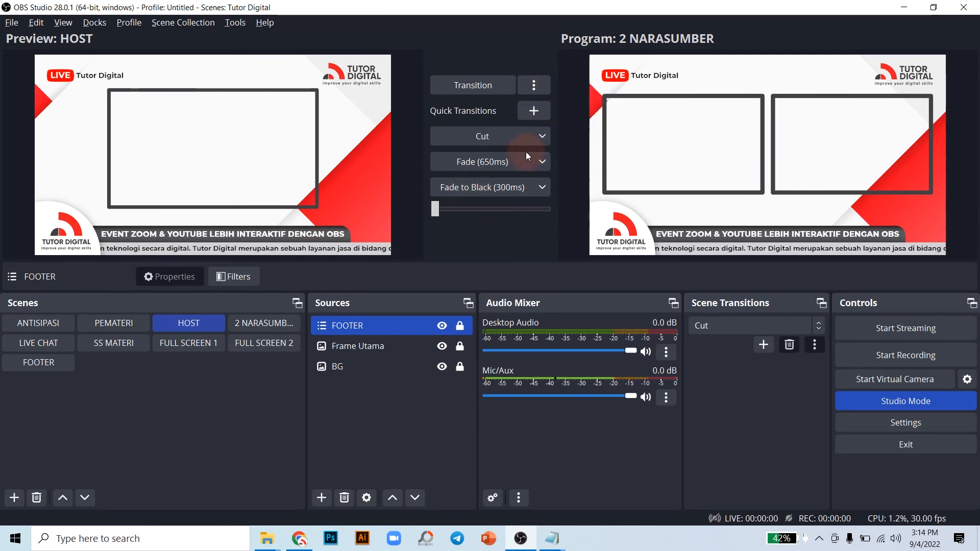
left_click(481, 90)
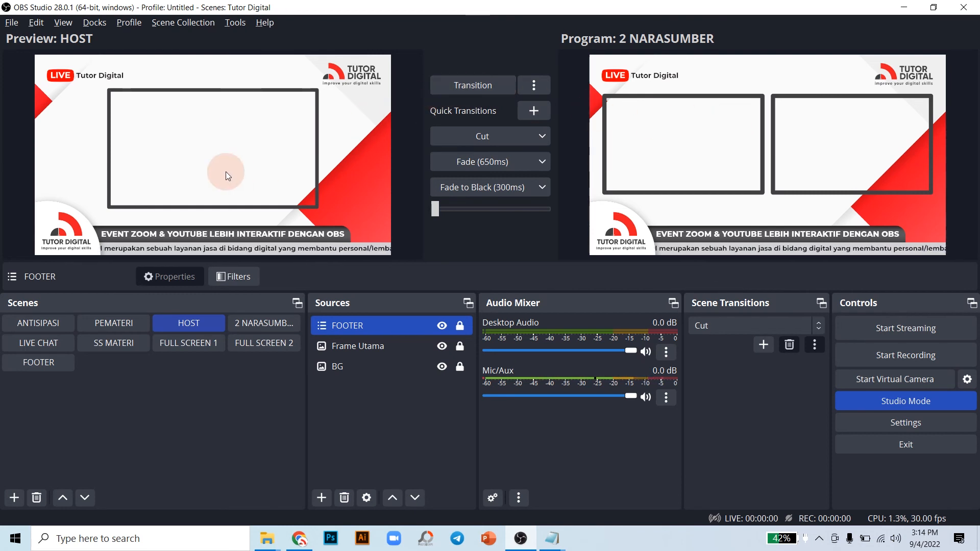
left_click(494, 88)
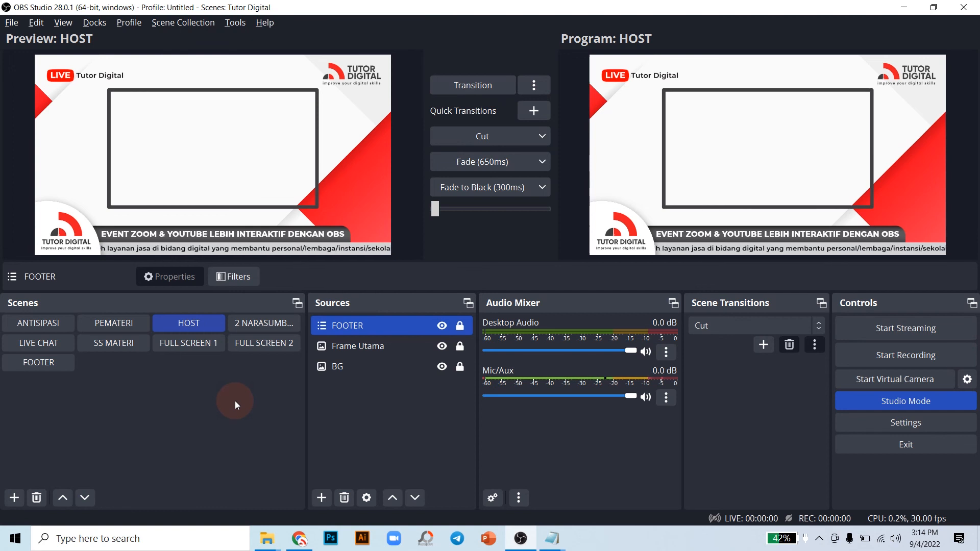
left_click(369, 363)
left_click(369, 365, "ctrl")
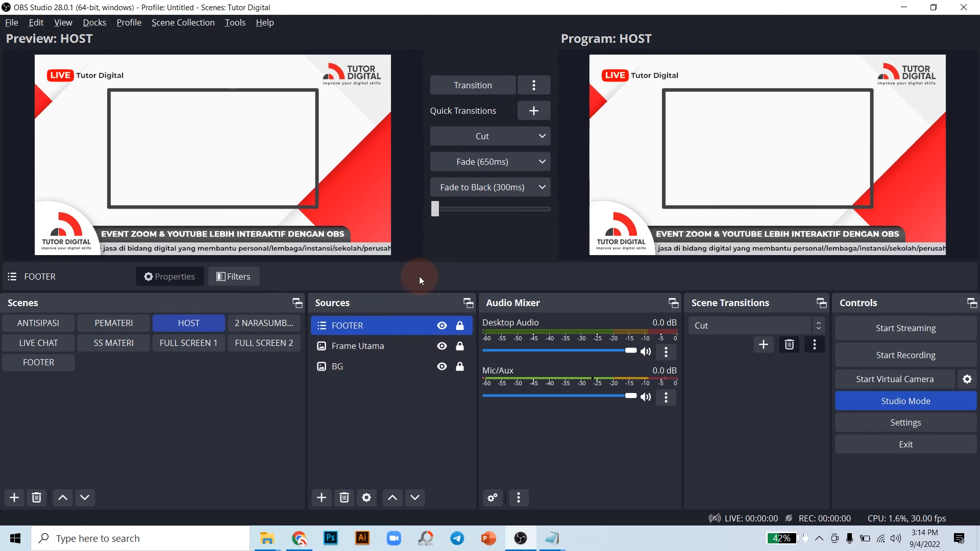